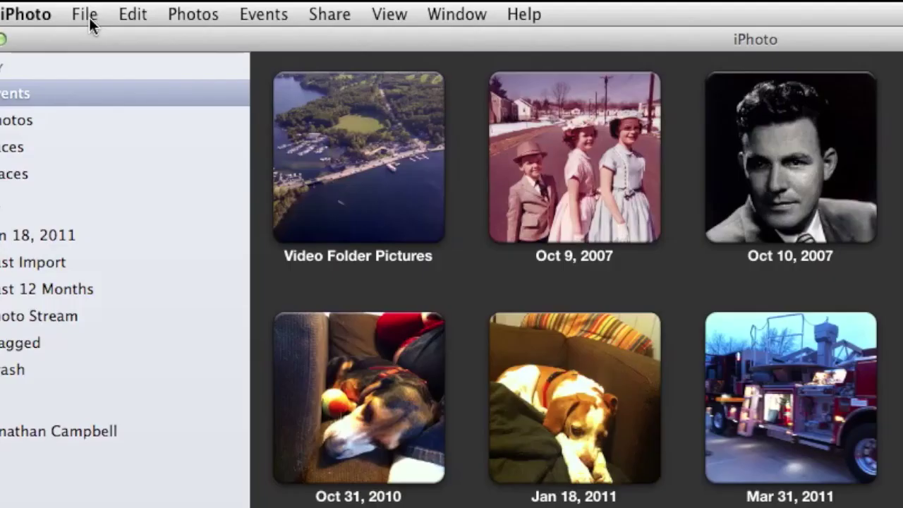
Begin a new smart album and name it the person's first name followed by 'on Vacation'
left_click(120, 9)
left_click(104, 64)
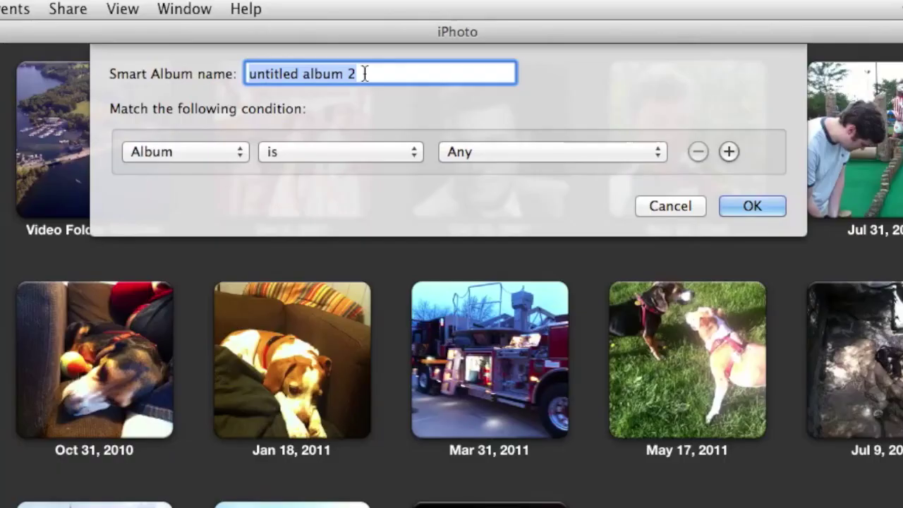
type("Jonathan on Vacation")
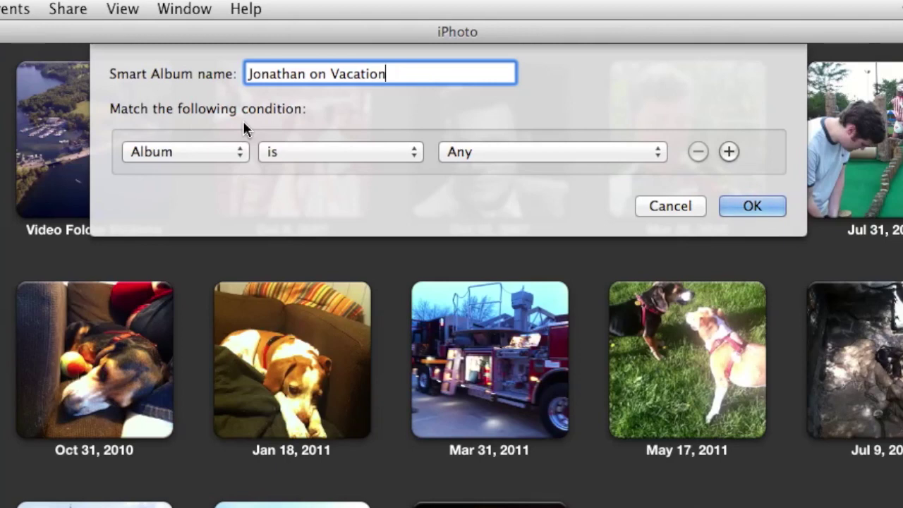
Set the first rule to Face contains the same first name used in the album title
left_click(216, 151)
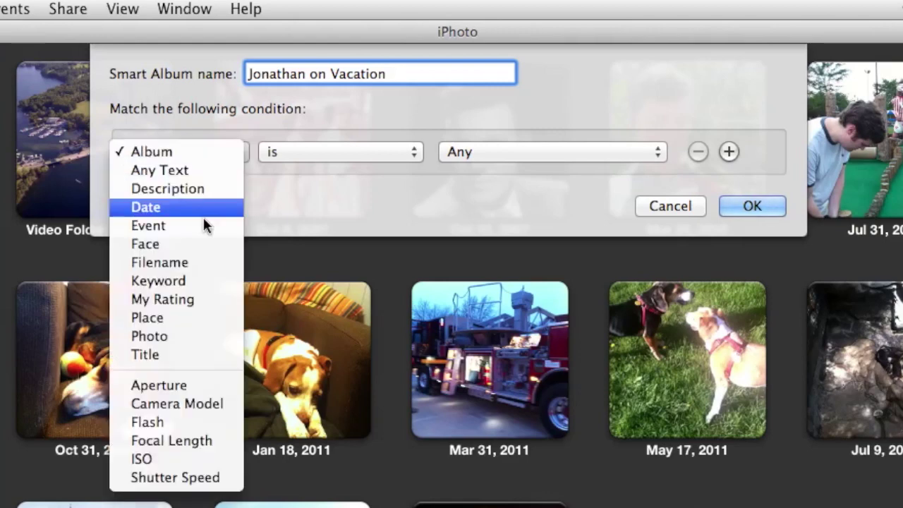
left_click(202, 248)
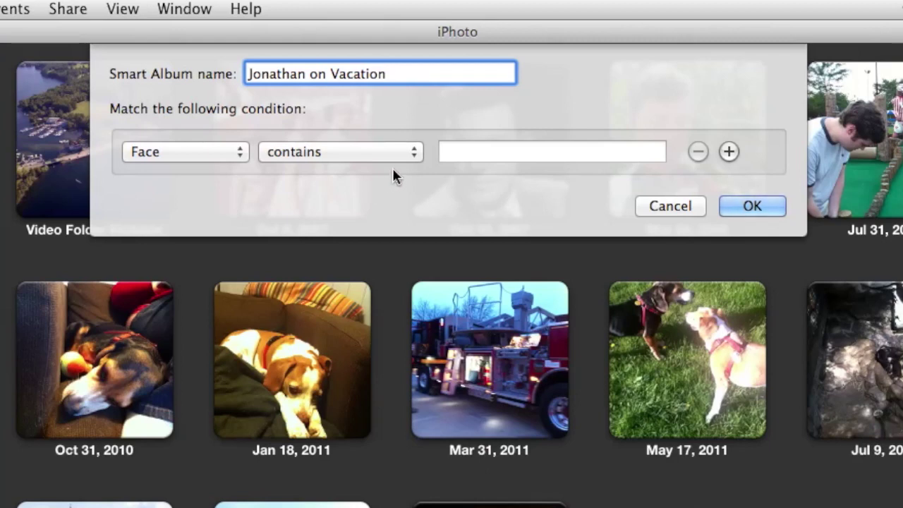
left_click(447, 161)
type("Jonathan")
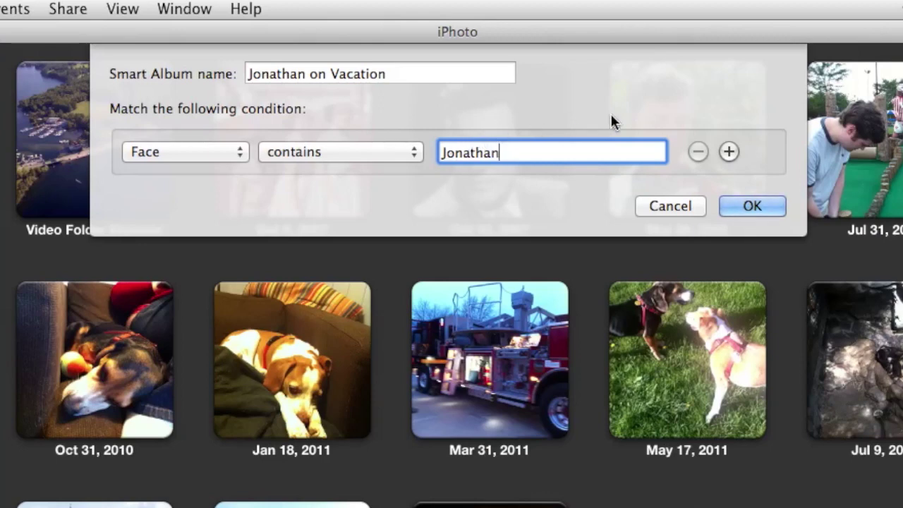
Add a second rule set to Date is in the range
left_click(737, 150)
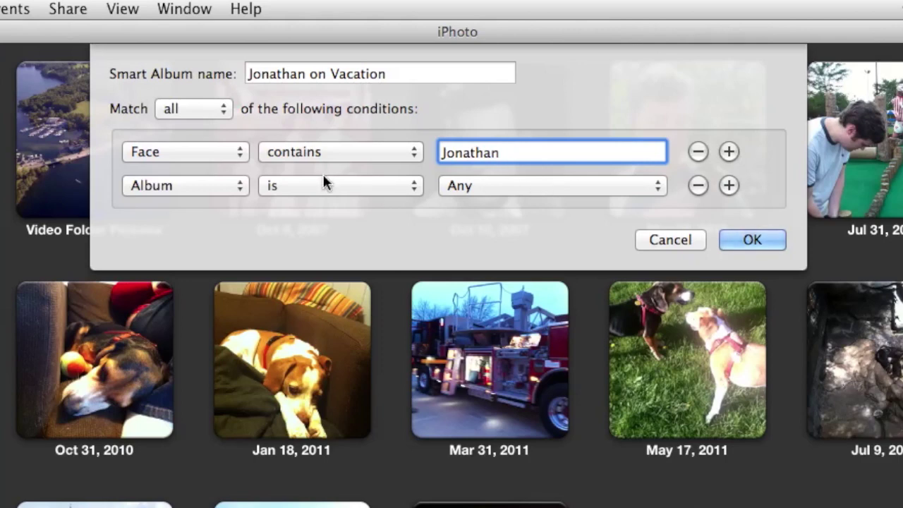
left_click(236, 185)
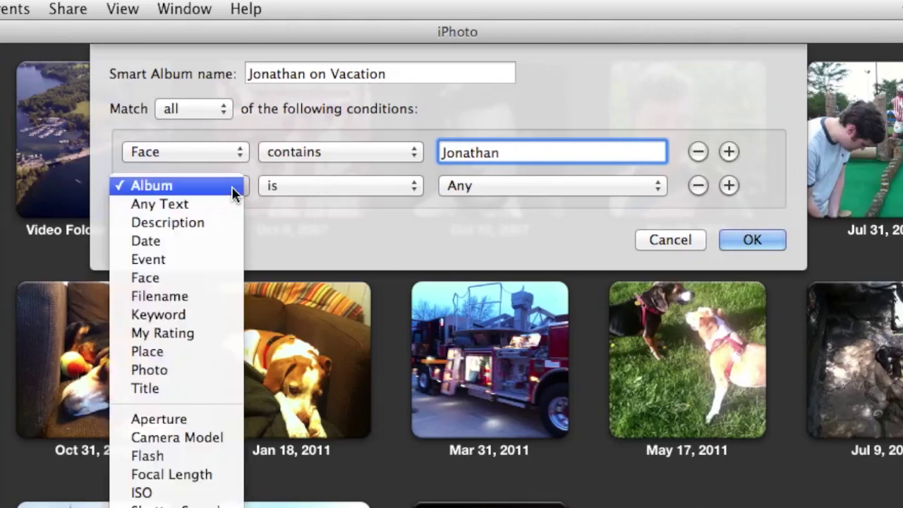
left_click(213, 240)
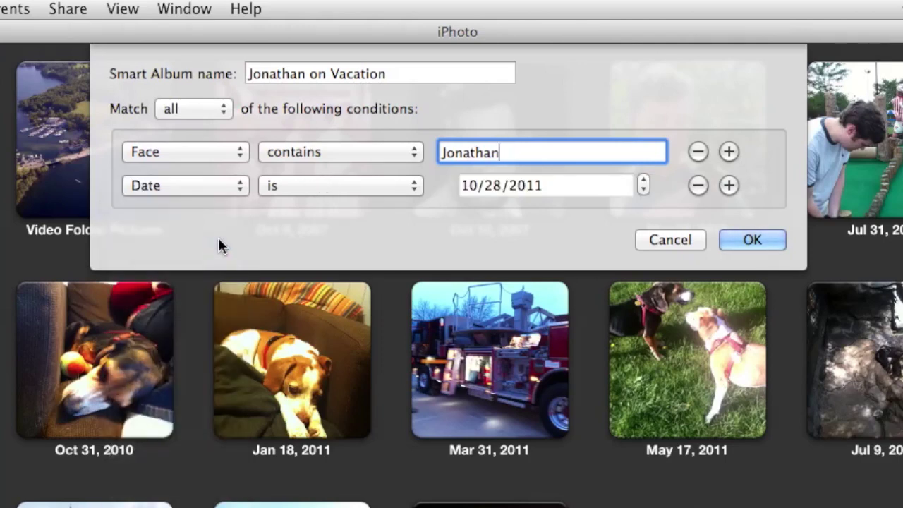
left_click(298, 184)
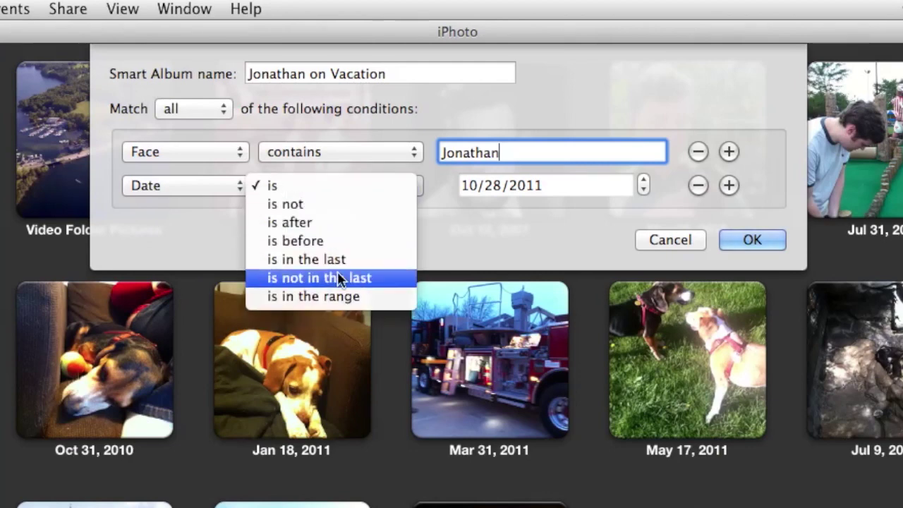
left_click(367, 299)
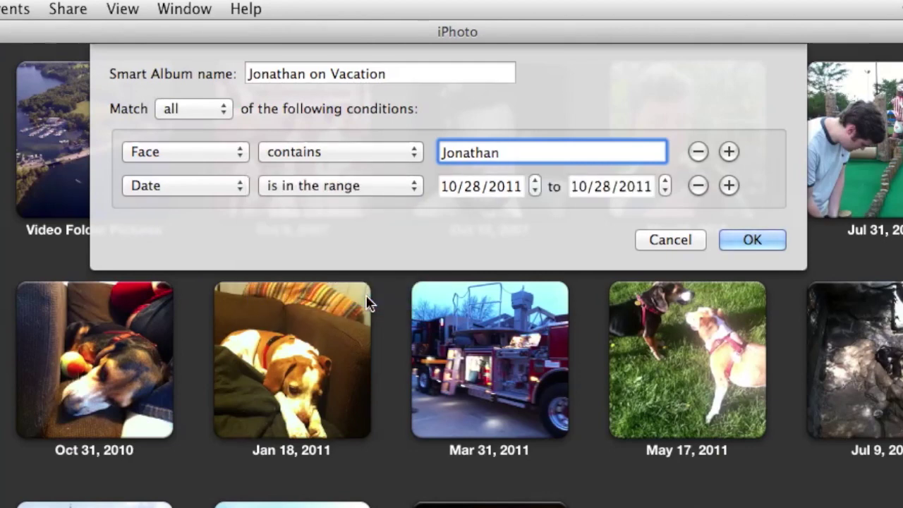
Enter the date range 3/1/2010 to 4/1/2010 and save the smart album
left_click(450, 185)
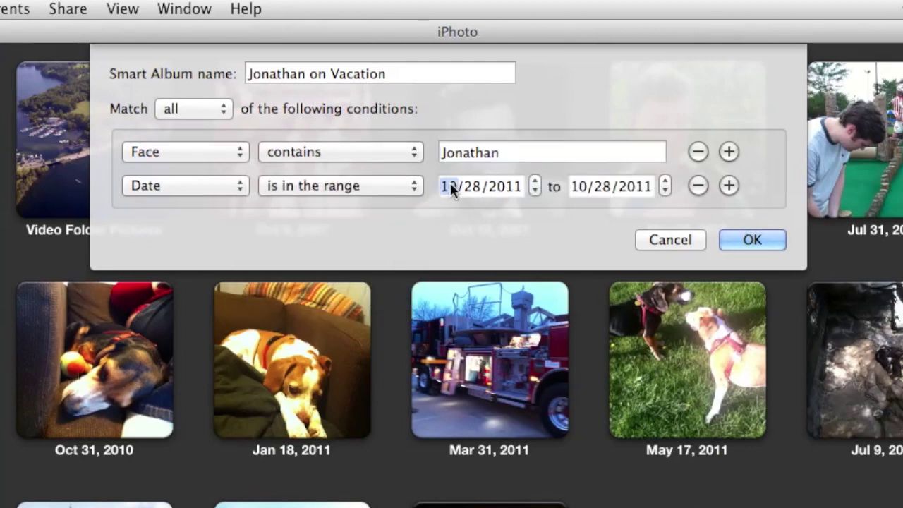
type("3/ 1/2010")
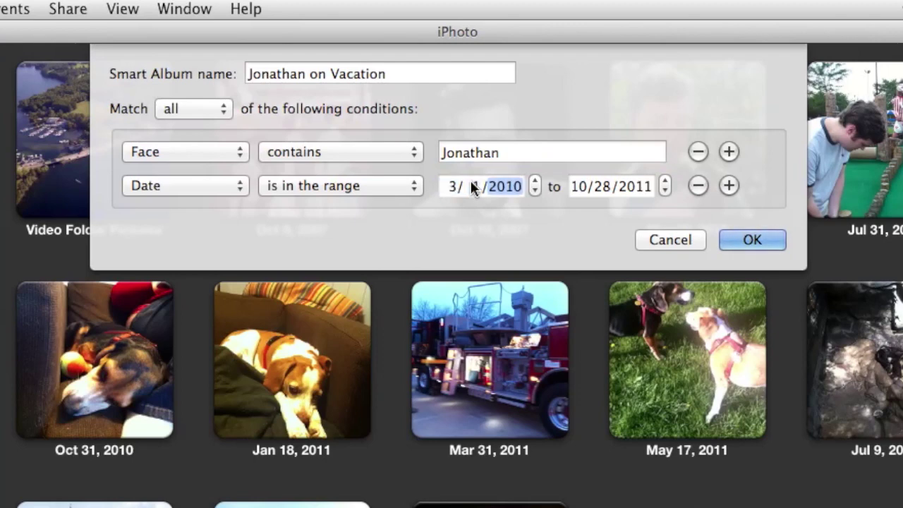
left_click(586, 187)
type("4")
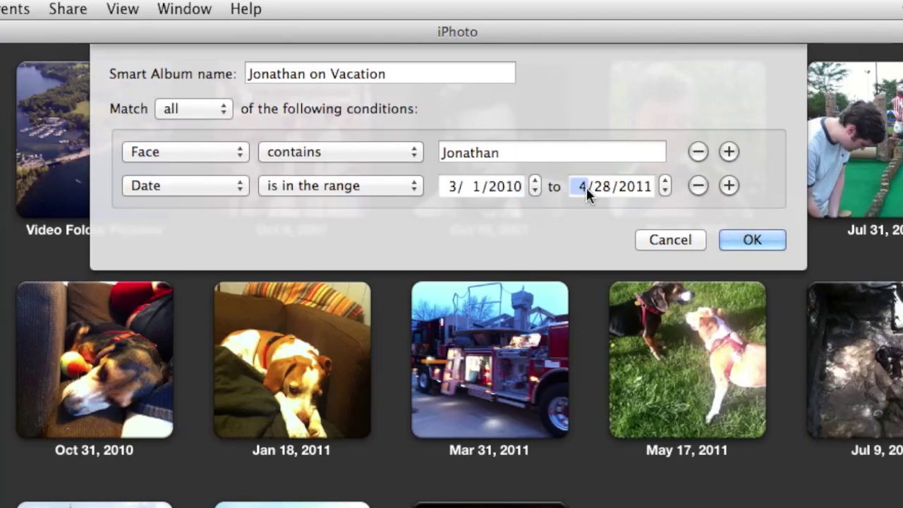
left_click(600, 186)
type("1")
left_click(633, 189)
type("2010")
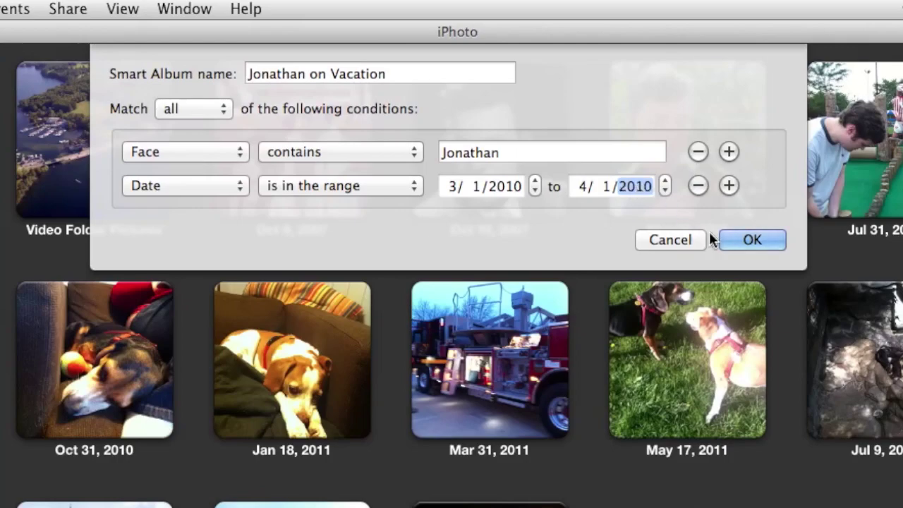
left_click(749, 239)
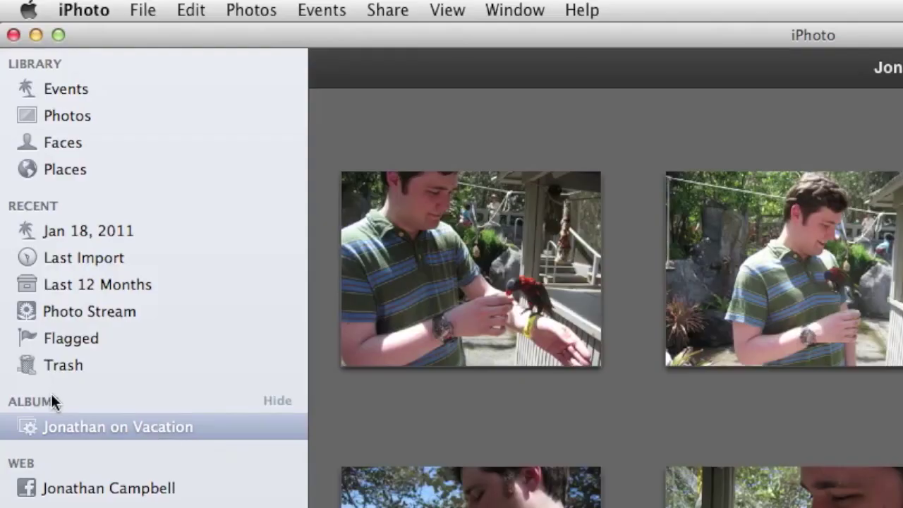
left_click(28, 426)
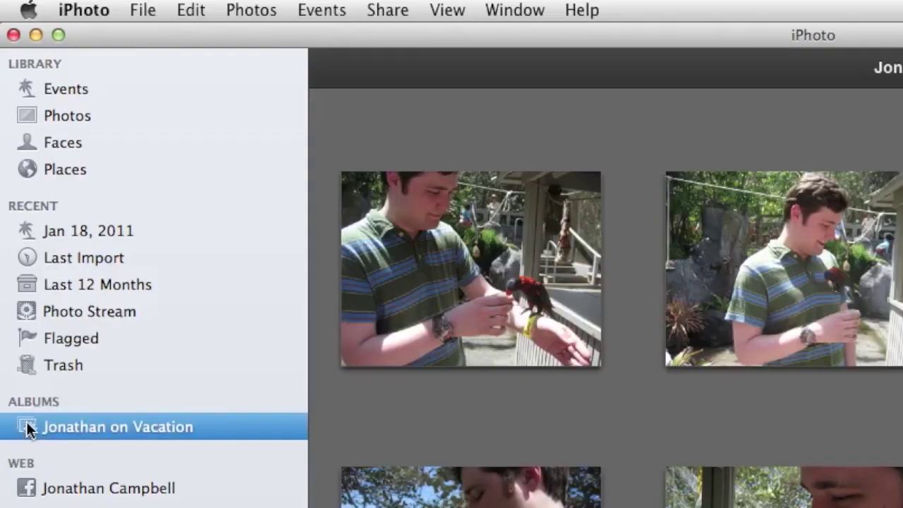
Edit the smart album's rules to move the end date to 8/1/2010
left_click(136, 12)
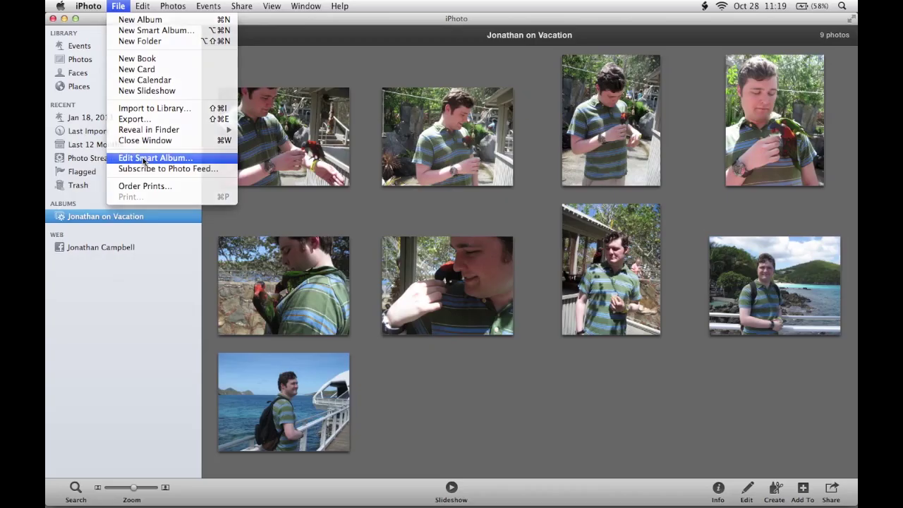
left_click(191, 310)
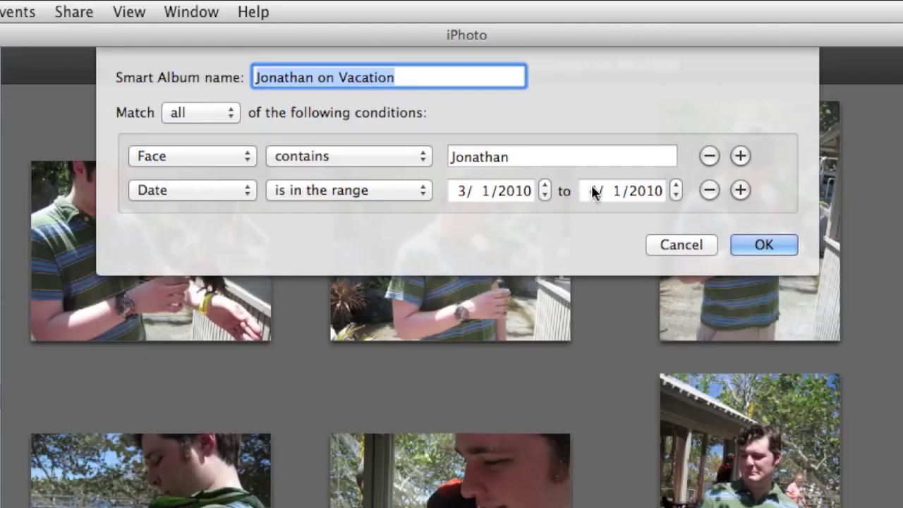
left_click(525, 103)
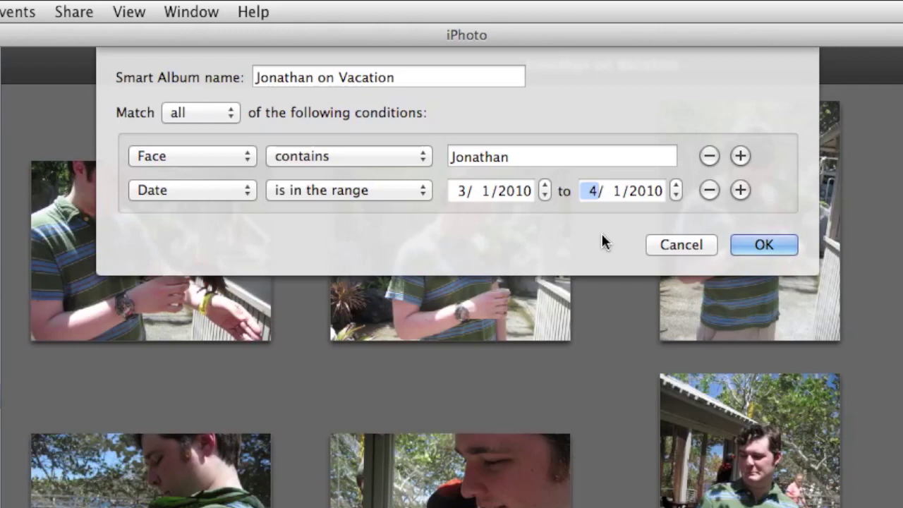
type("8")
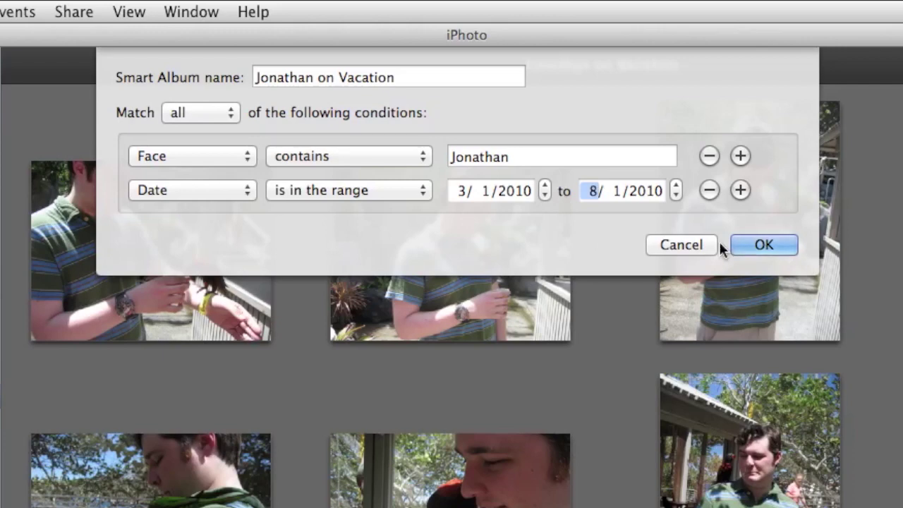
left_click(752, 249)
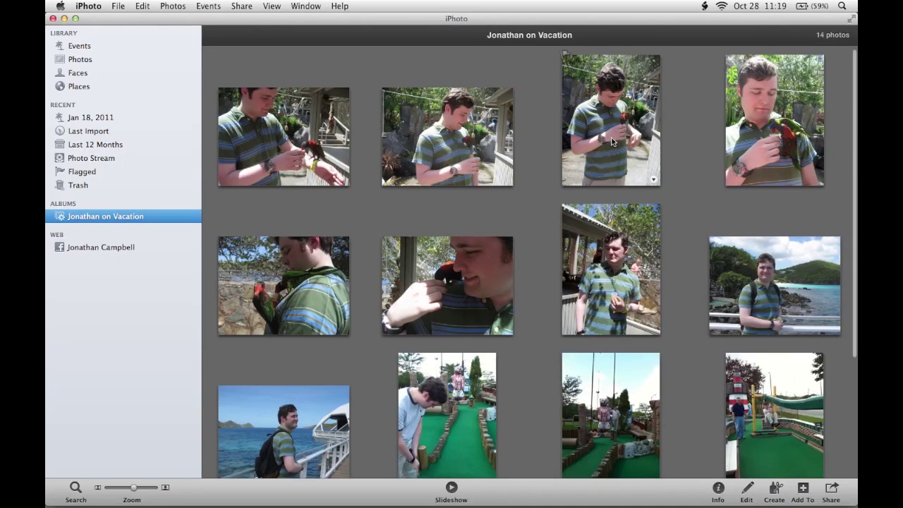
scroll(537, 183, "down", 5)
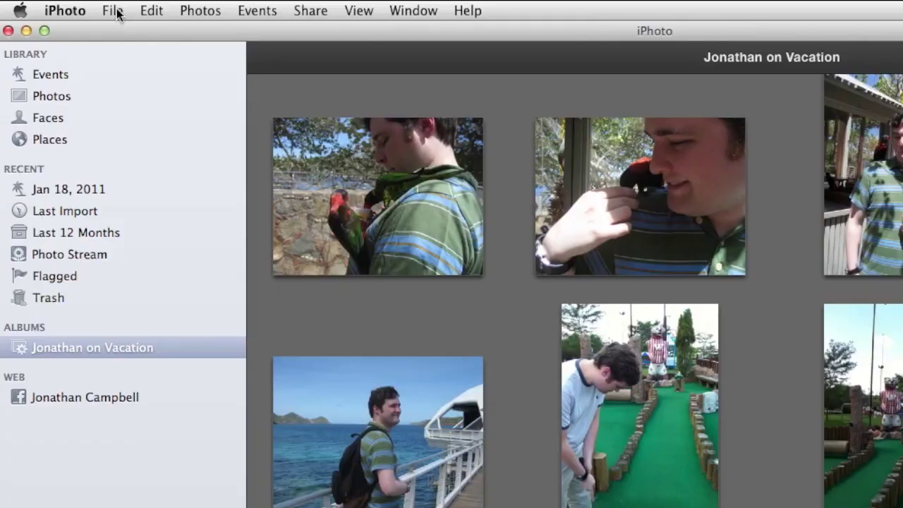
Start another new smart album named 'Maxine and Connor'
left_click(118, 6)
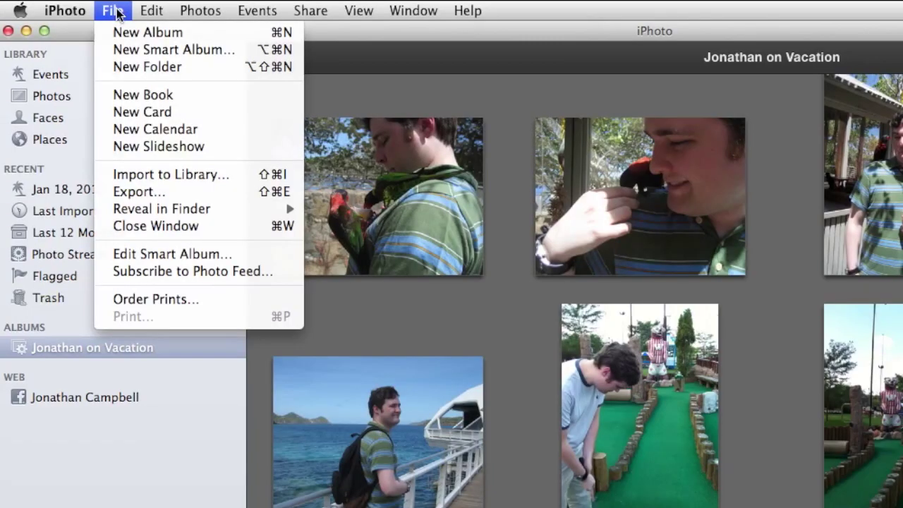
left_click(123, 54)
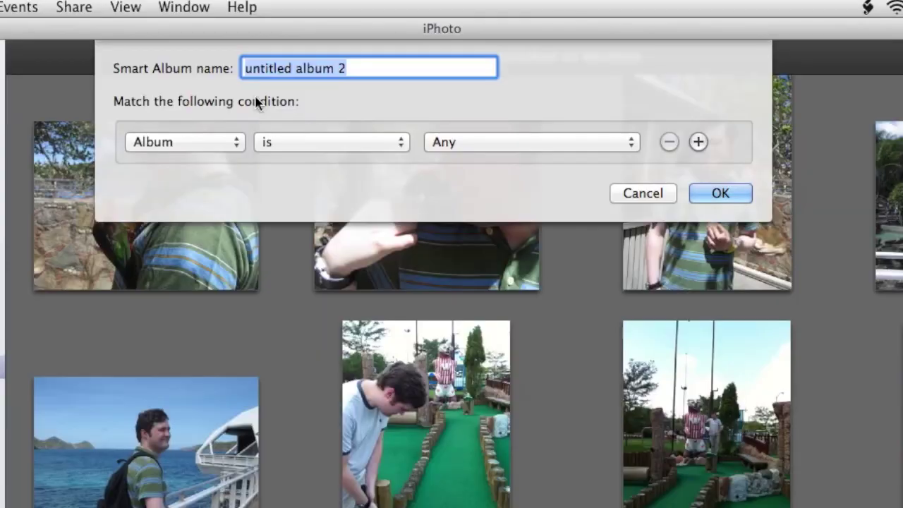
type("M")
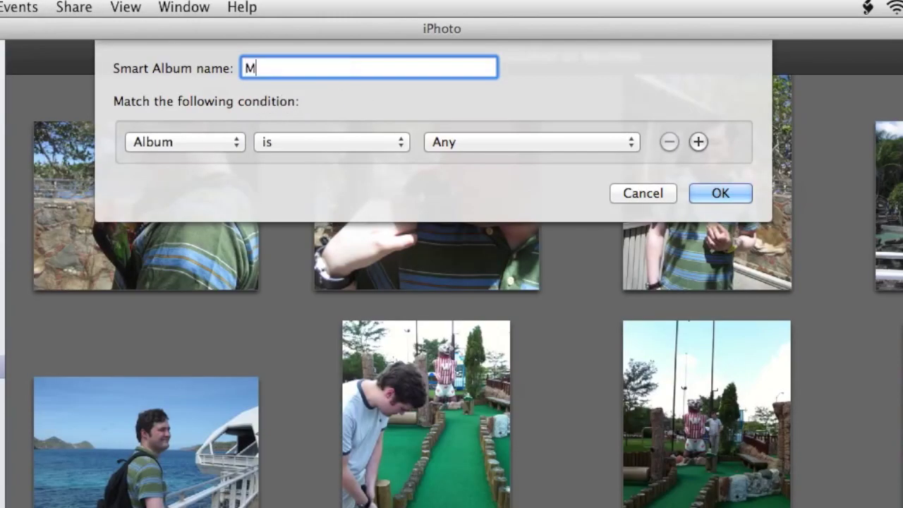
type("axine and ")
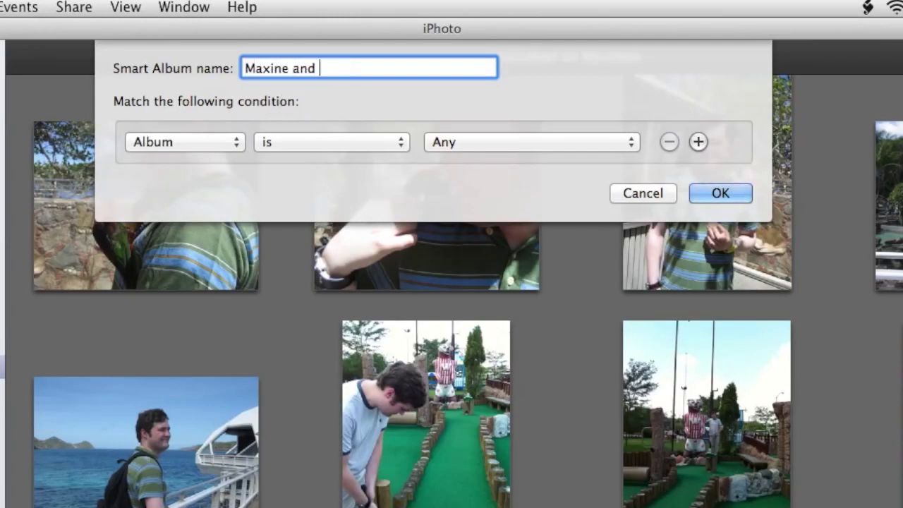
type("Connor")
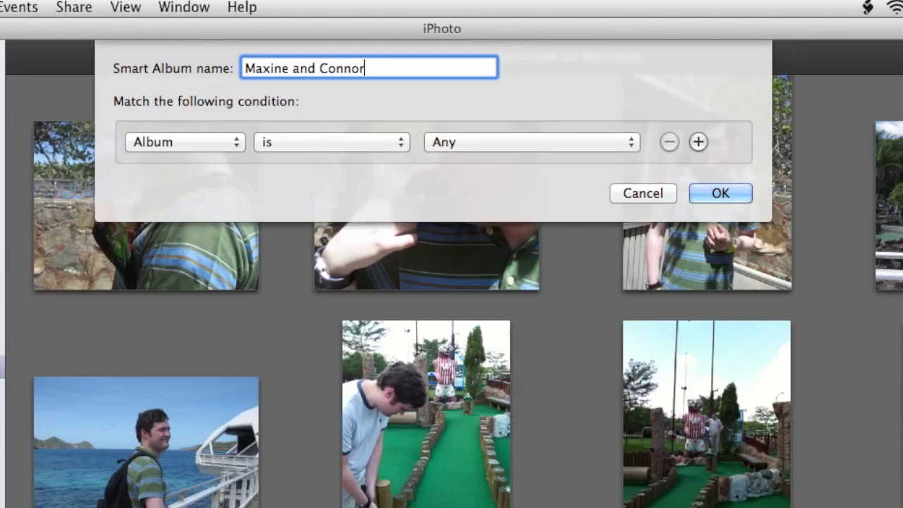
Set the first condition to Keyword contains Connor
left_click(202, 142)
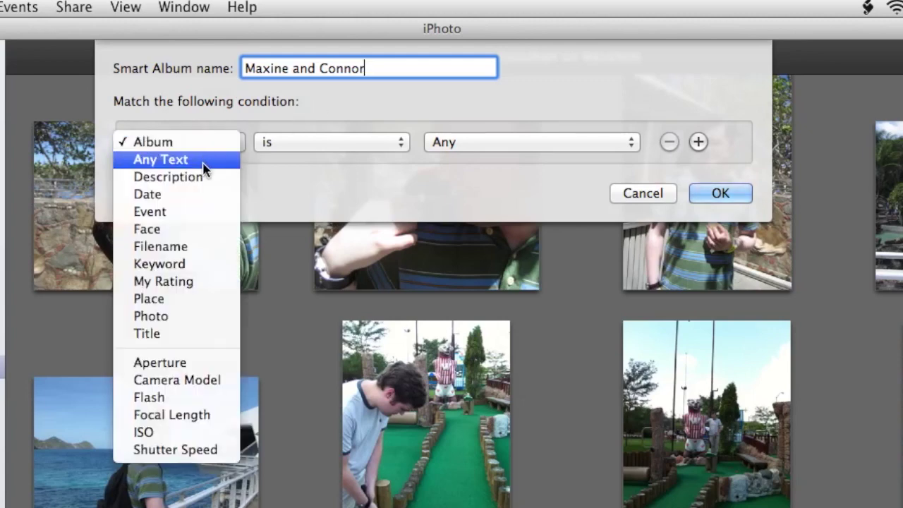
left_click(202, 263)
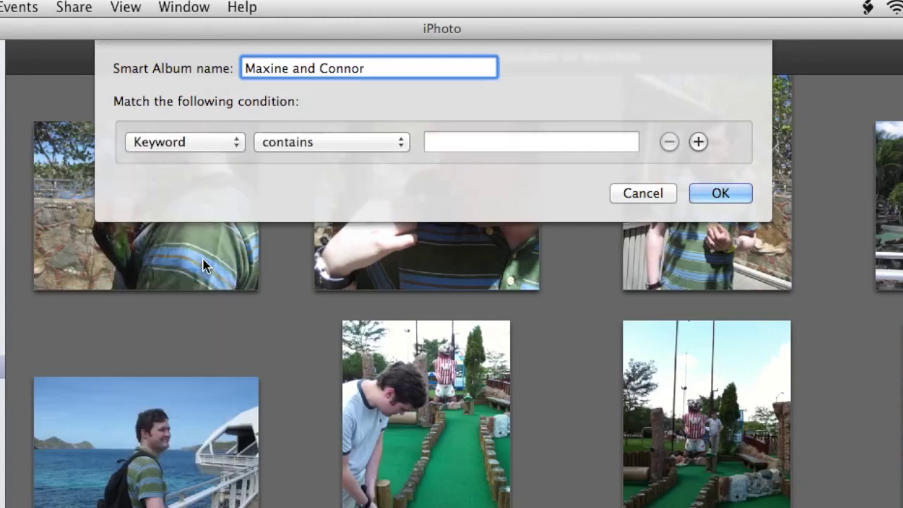
left_click(452, 144)
type("Connor")
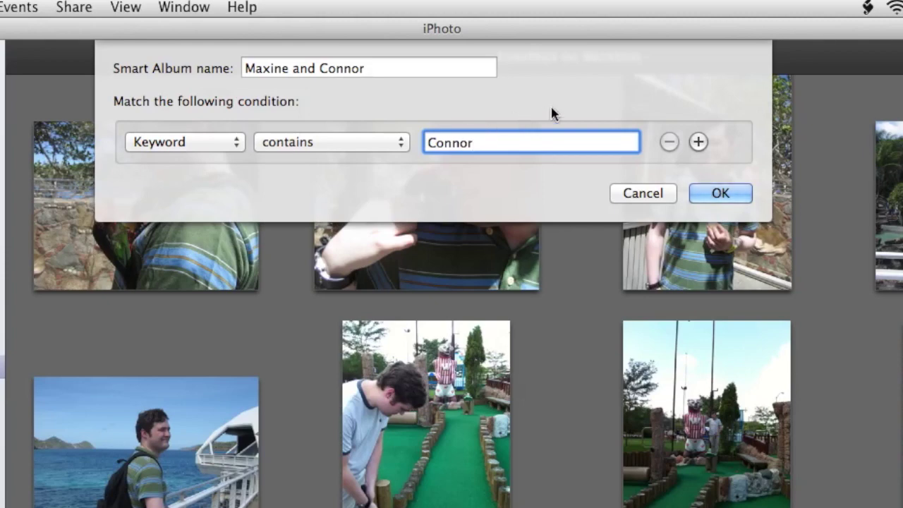
key("Return")
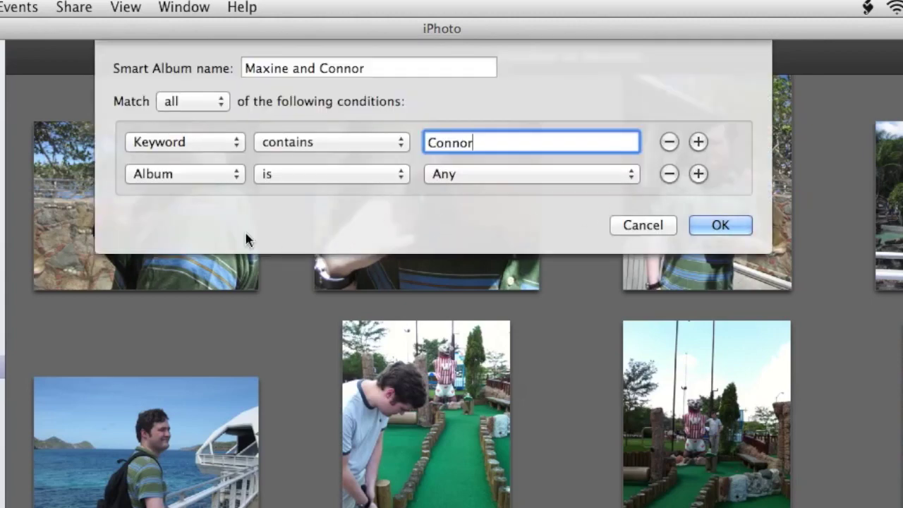
Add a second condition, Keyword contains Maxine, and create the album
left_click(208, 175)
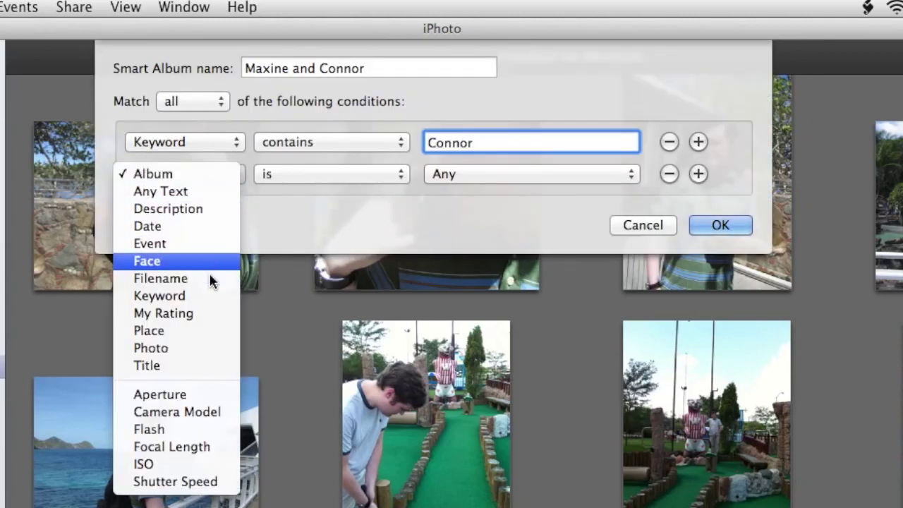
left_click(213, 300)
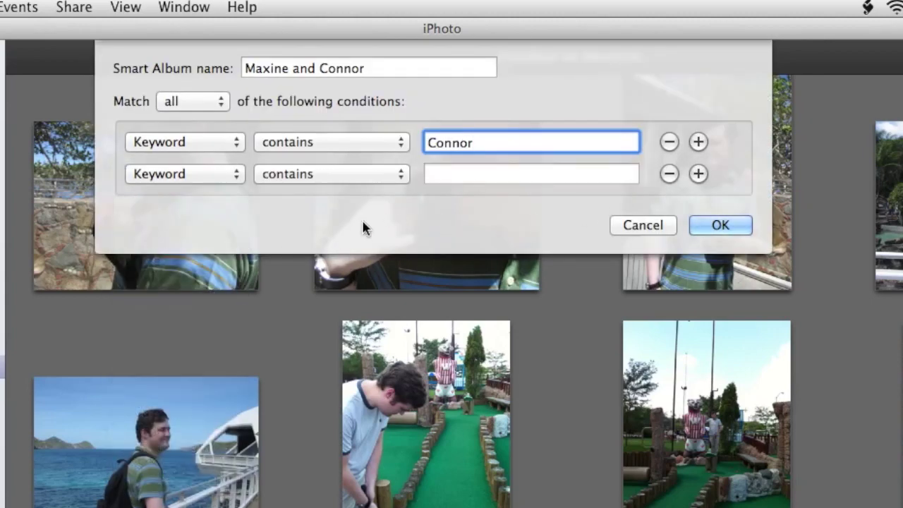
left_click(457, 174)
type("Maxine")
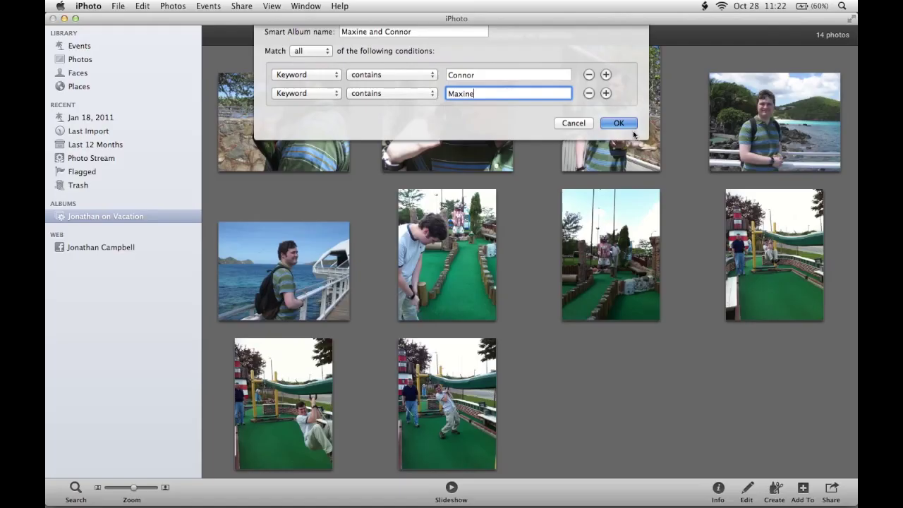
left_click(746, 225)
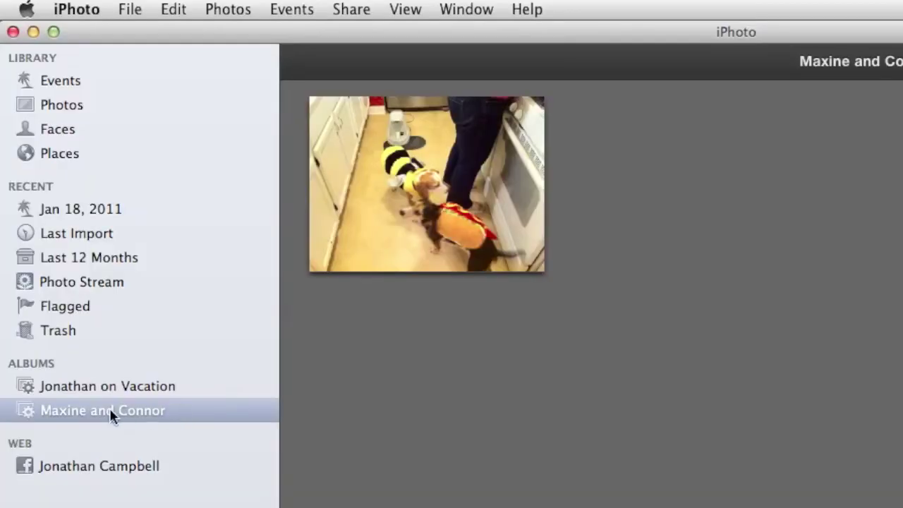
Select the Maxine and Connor album to view its one photo, then open the File menu
left_click(26, 408)
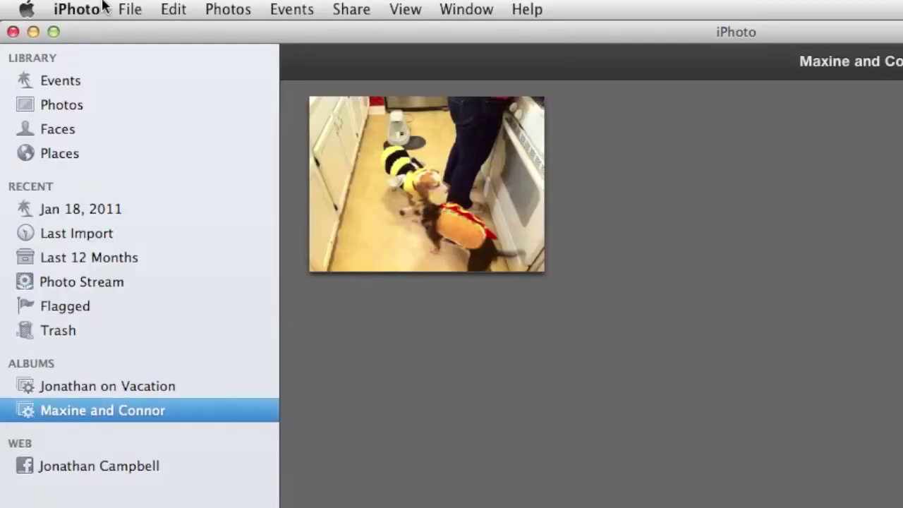
left_click(124, 9)
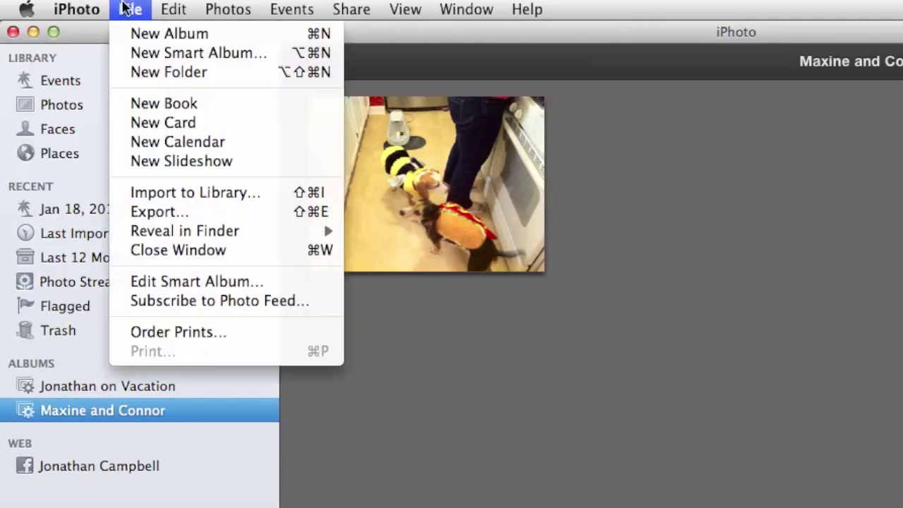
Change the album's rules to match any condition instead of all
left_click(189, 282)
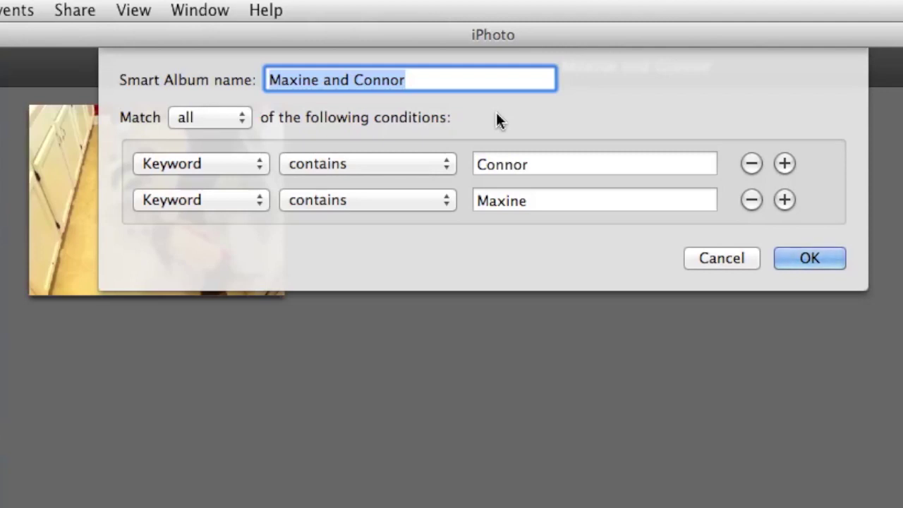
left_click(237, 115)
left_click(225, 138)
left_click(792, 256)
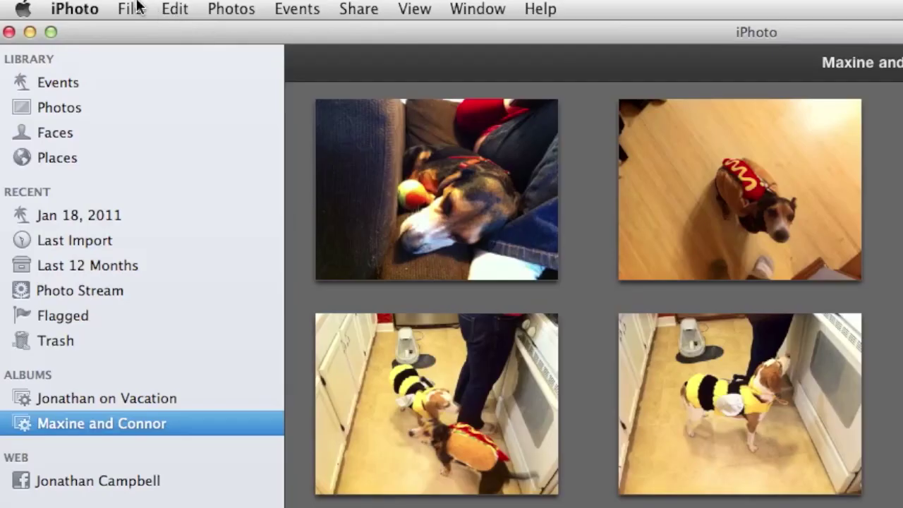
Open the File menu after reviewing the album's 12 dog photos
left_click(132, 9)
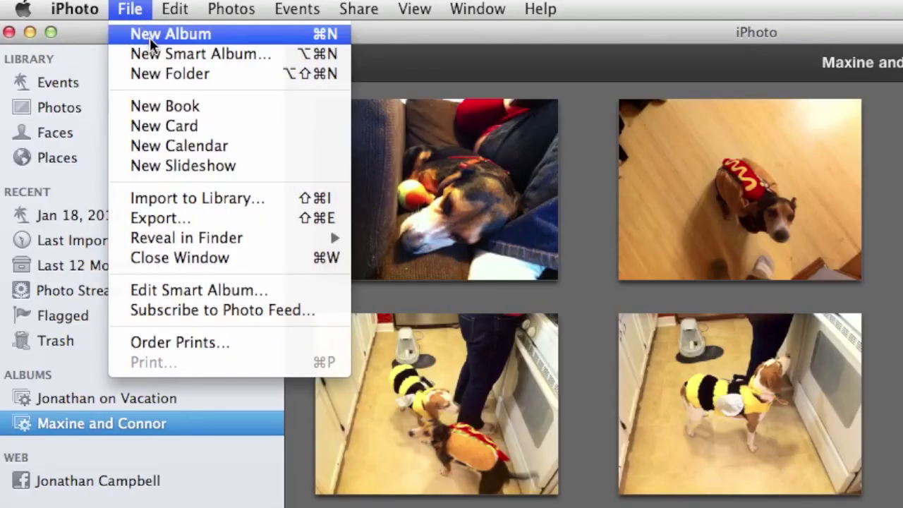
Create a new smart album and replace its default name with 'iPhone Pictures'
left_click(166, 57)
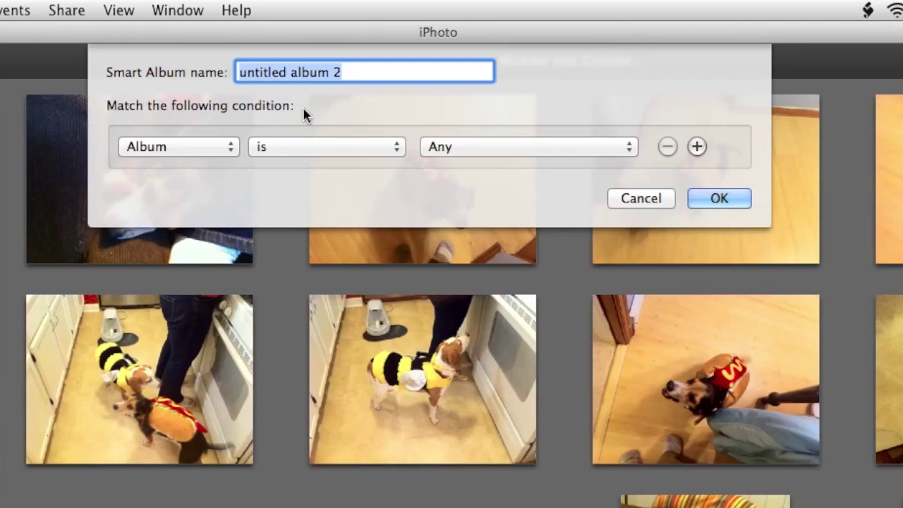
key("BackSpace")
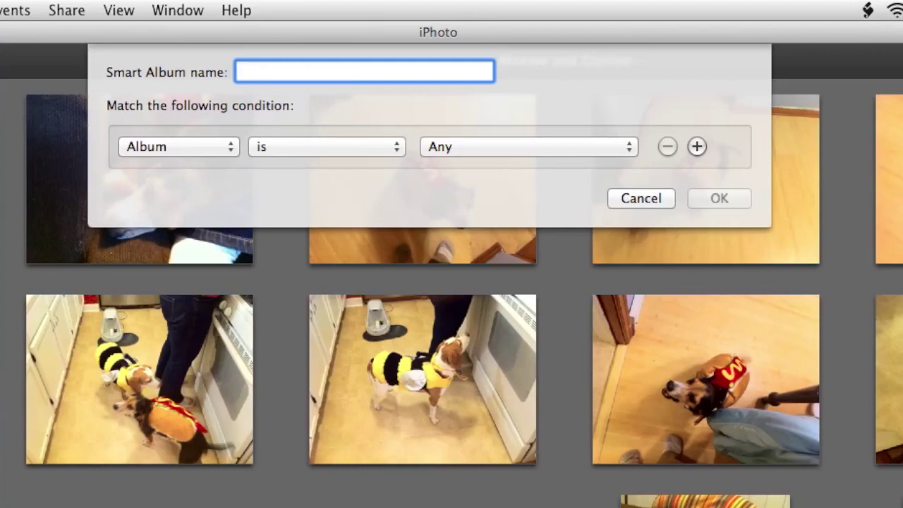
type("iPhone ")
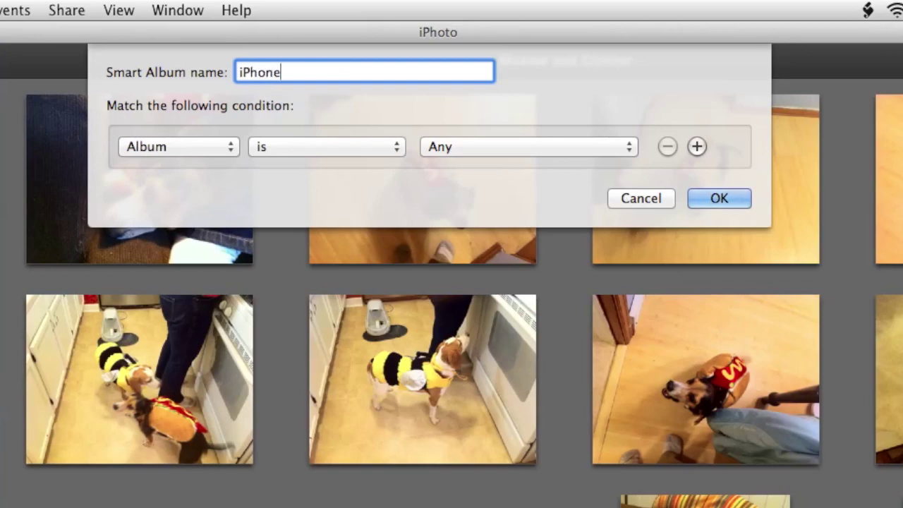
type("Pictures")
left_click(224, 147)
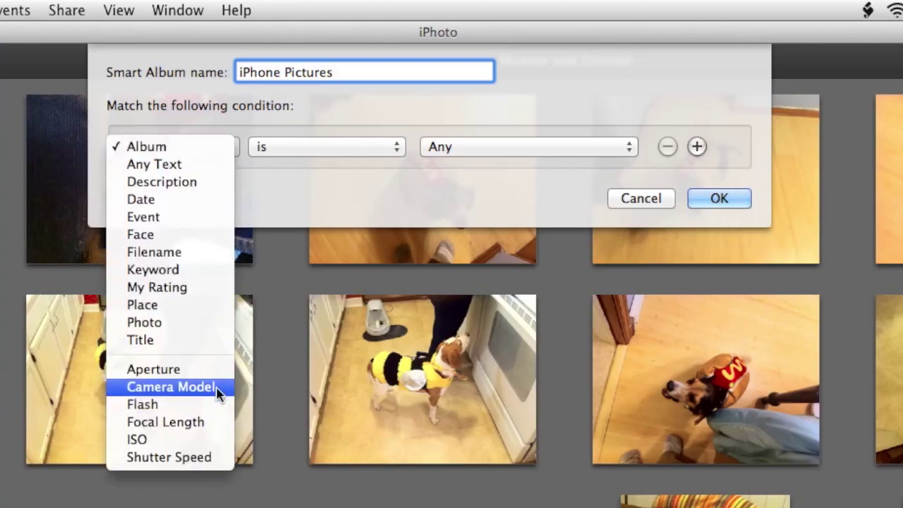
Set the first condition to Camera Model is Apple iPhone
left_click(173, 387)
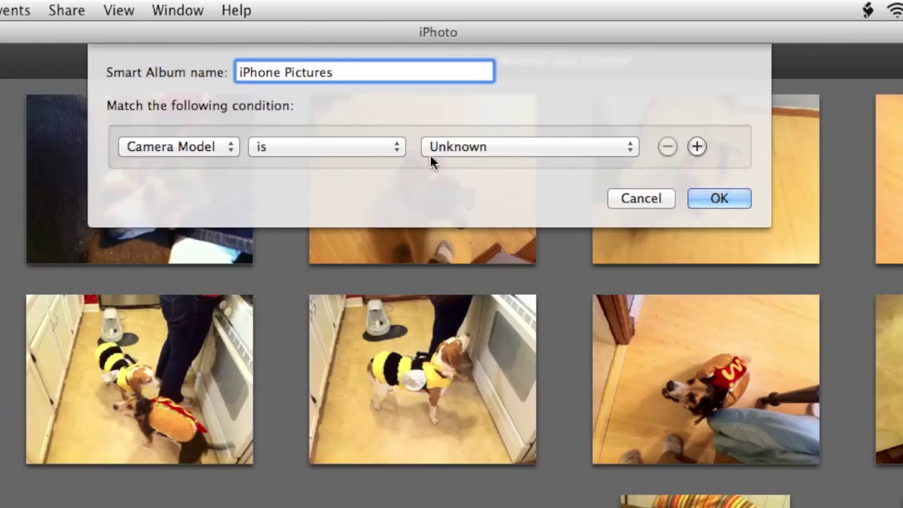
left_click(459, 149)
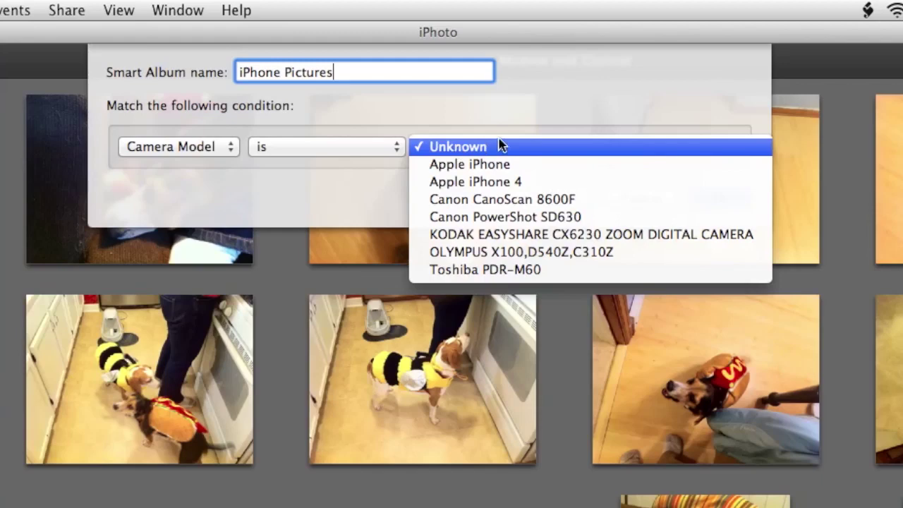
left_click(561, 164)
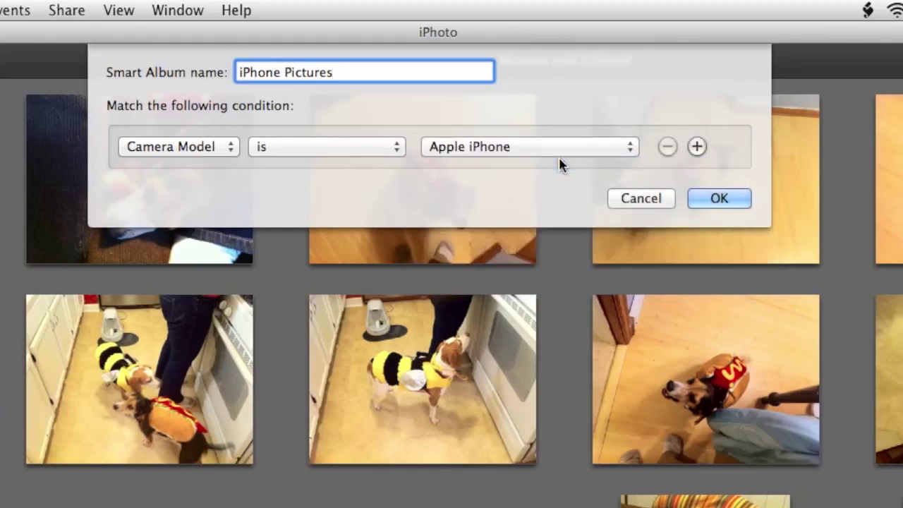
Add Camera Model is Apple iPhone 4, set Match to any, and create the album
left_click(697, 147)
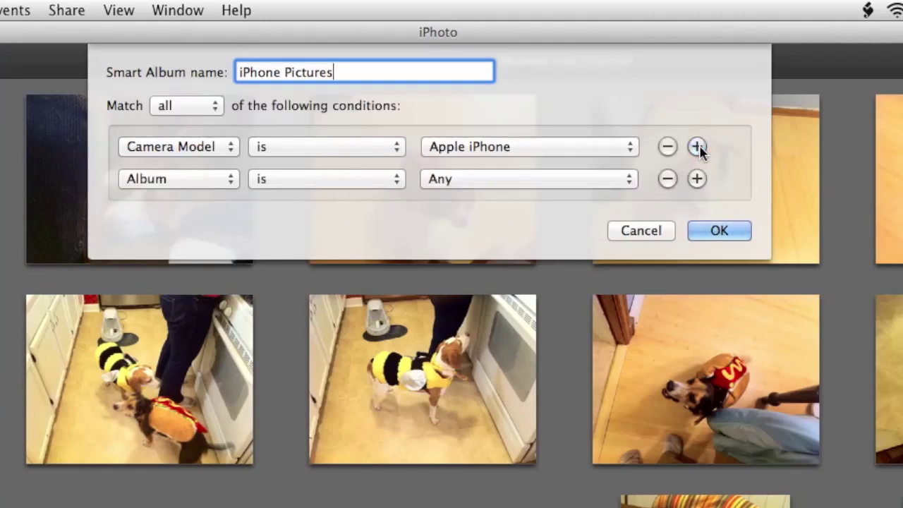
left_click(218, 180)
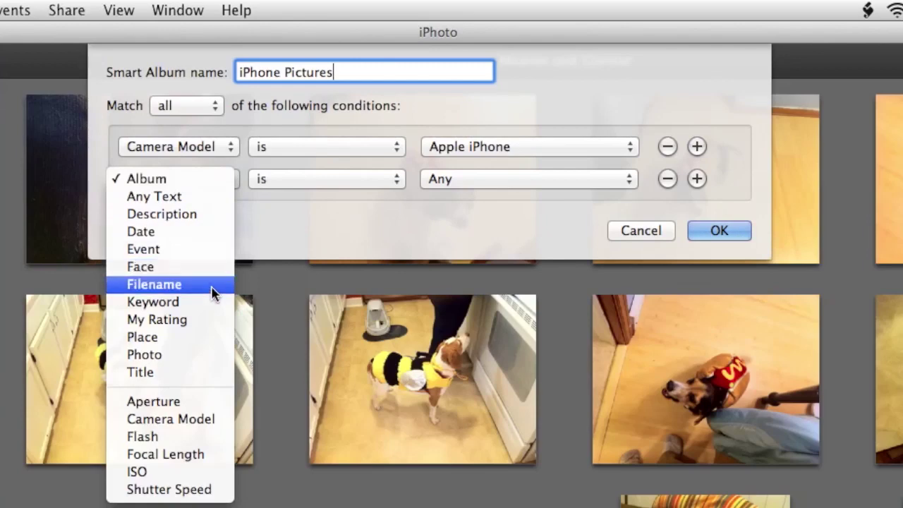
left_click(207, 418)
left_click(460, 180)
left_click(467, 210)
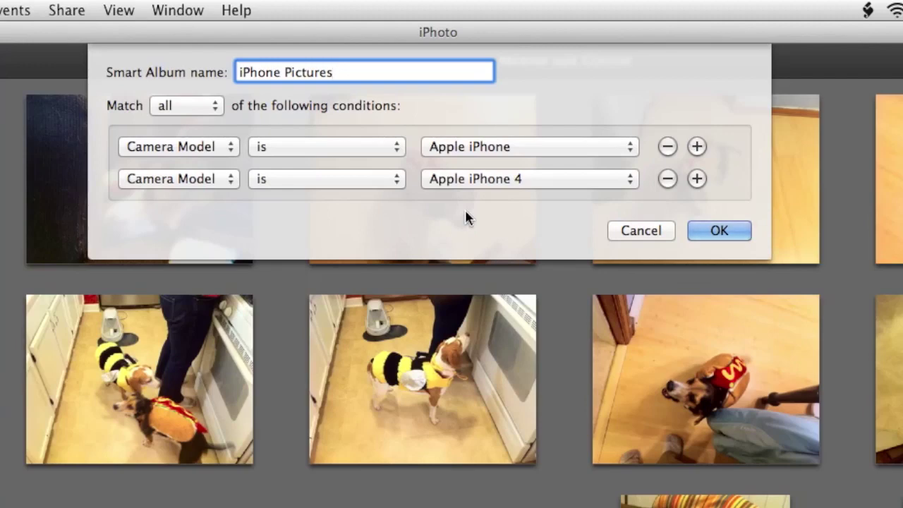
left_click(211, 109)
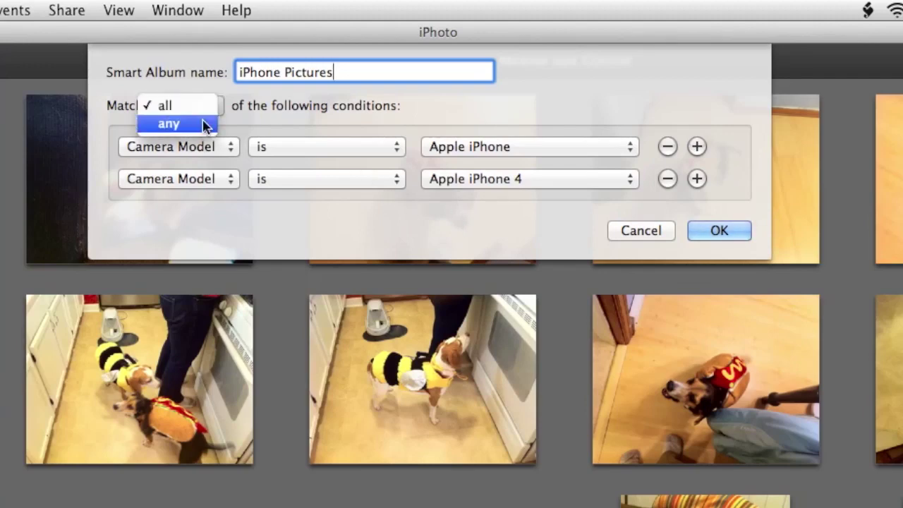
left_click(204, 124)
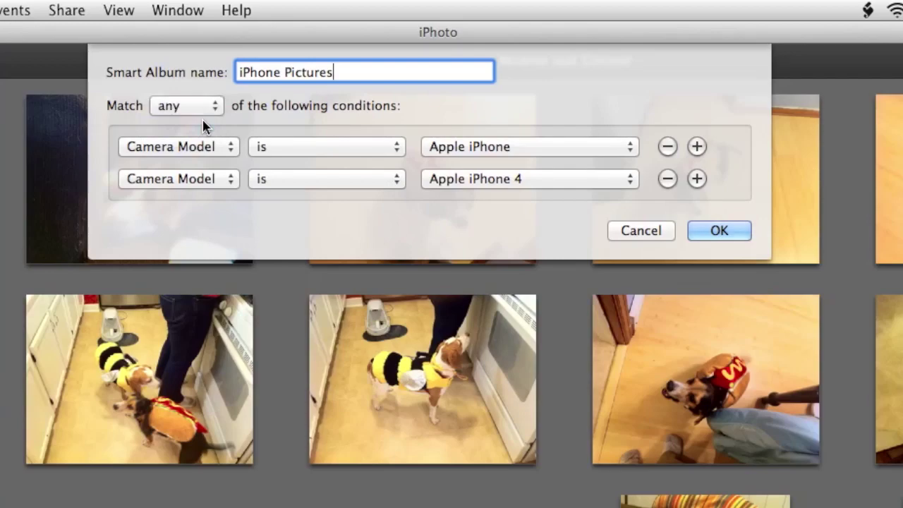
left_click(714, 233)
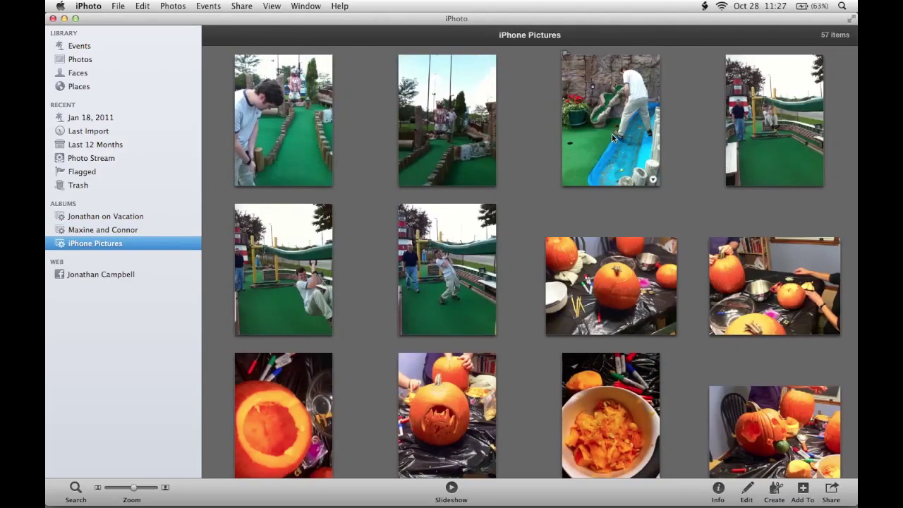